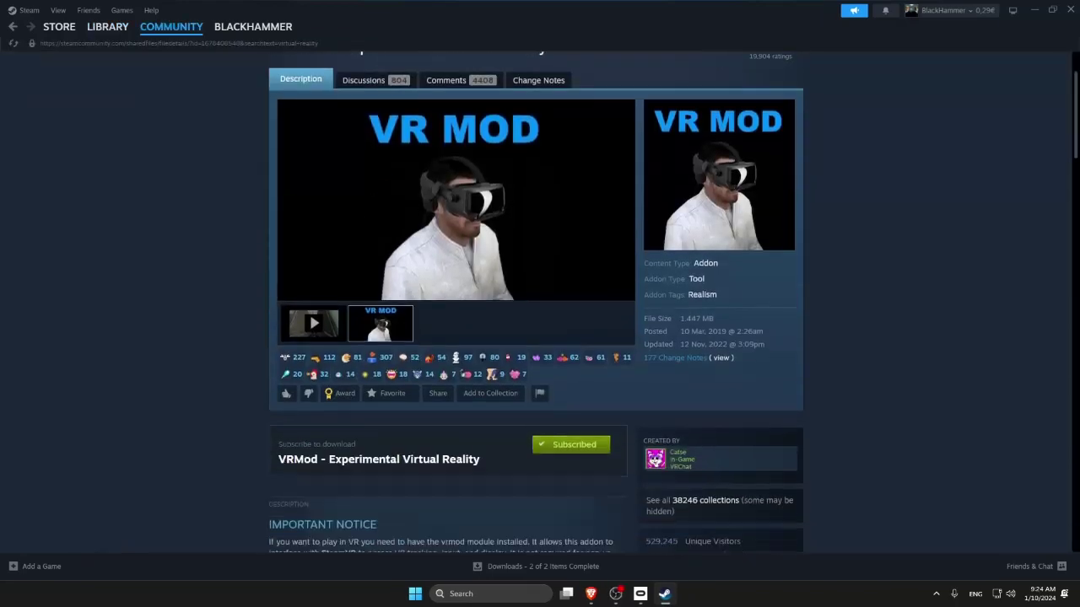
Look through the description on the workshop page of VRMod - Experimental Virtual Reality.
{"action": "scroll", "coordinate": [535, 296], "scroll_direction": "down", "scroll_amount": 1}
{"action": "scroll", "coordinate": [536, 295], "scroll_direction": "up", "scroll_amount": 2}
{"action": "scroll", "coordinate": [535, 296], "scroll_direction": "down", "scroll_amount": 2}
{"action": "scroll", "coordinate": [536, 299], "scroll_direction": "down", "scroll_amount": 4}
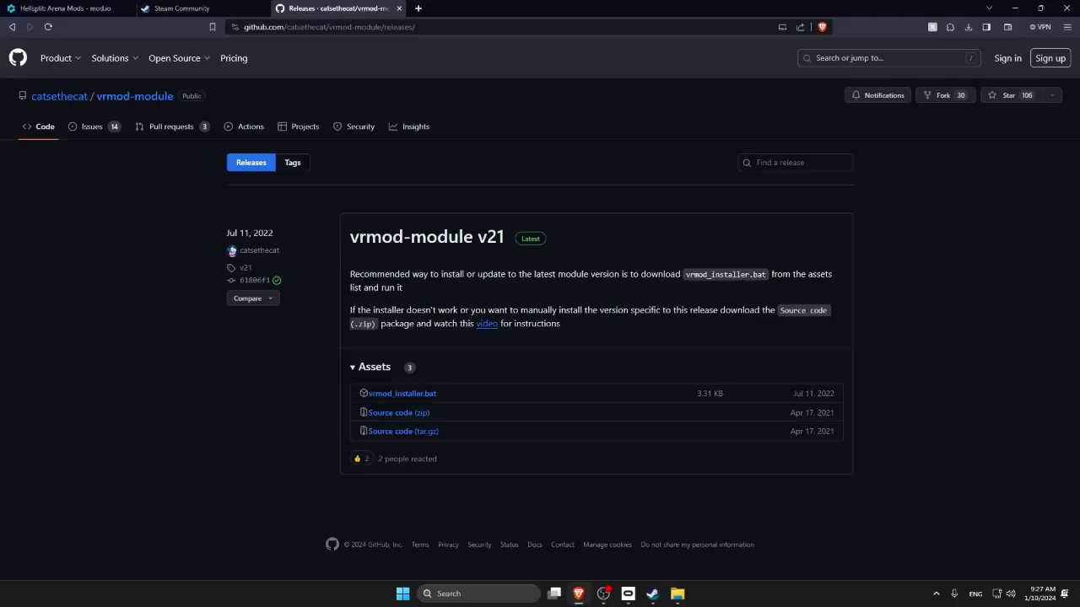
Copy the downloaded vrmod_installer.bat from the browser's download history into the GarrysMod game folder.
{"action": "left_click", "coordinate": [967, 27]}
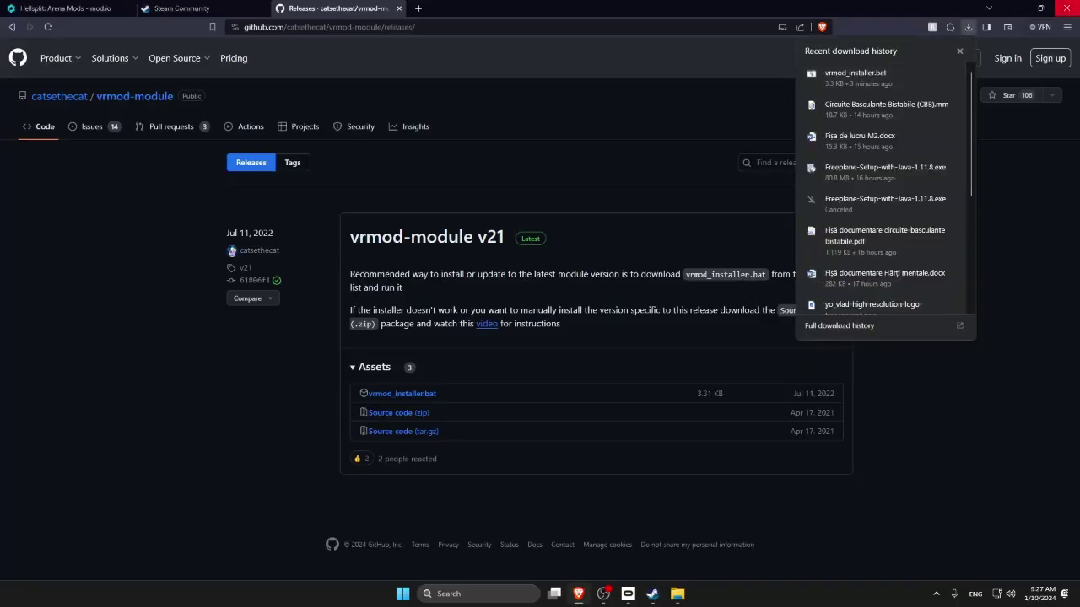
{"action": "left_click", "coordinate": [1040, 8]}
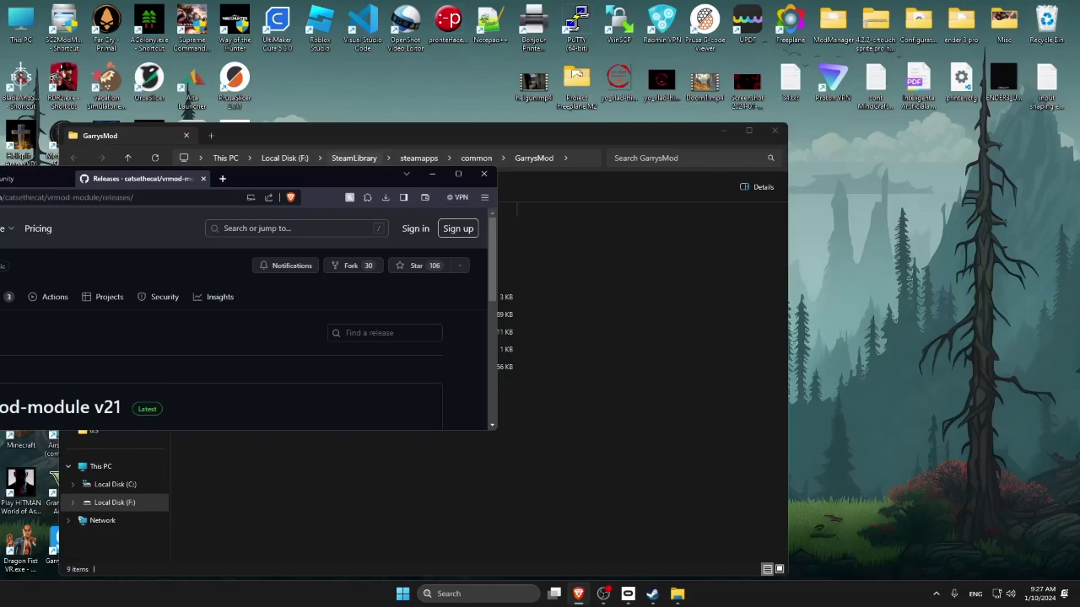
{"action": "left_click", "coordinate": [385, 196]}
{"action": "left_click_drag", "start_coordinate": [278, 245], "coordinate": [624, 409]}
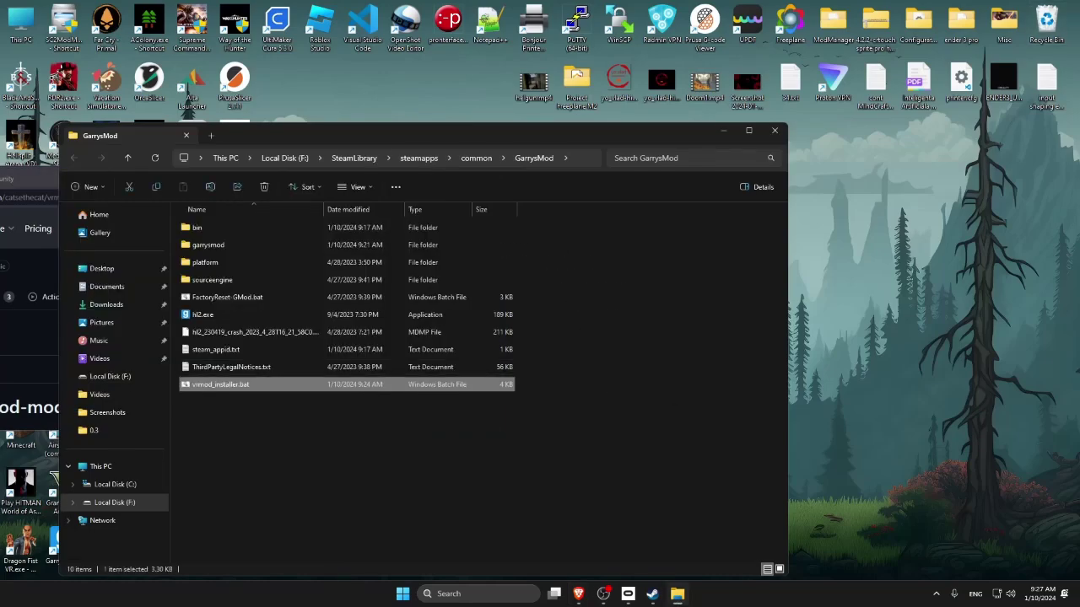
Run vrmod_installer.bat from the GarrysMod folder and maximize the installer window.
{"action": "key", "text": "Return"}
{"action": "left_click", "coordinate": [439, 317]}
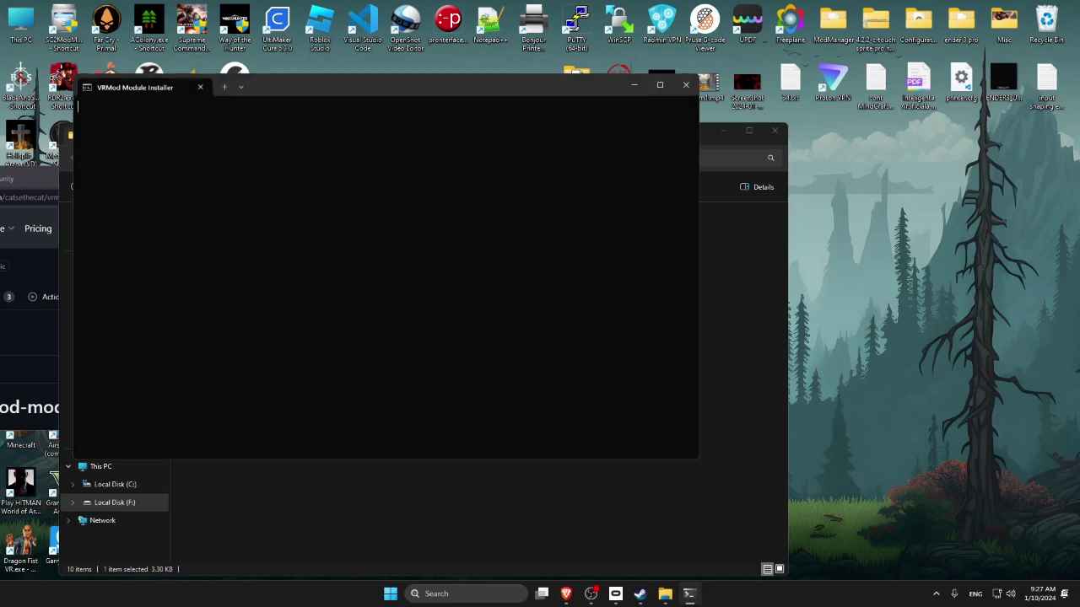
{"action": "left_click", "coordinate": [659, 84]}
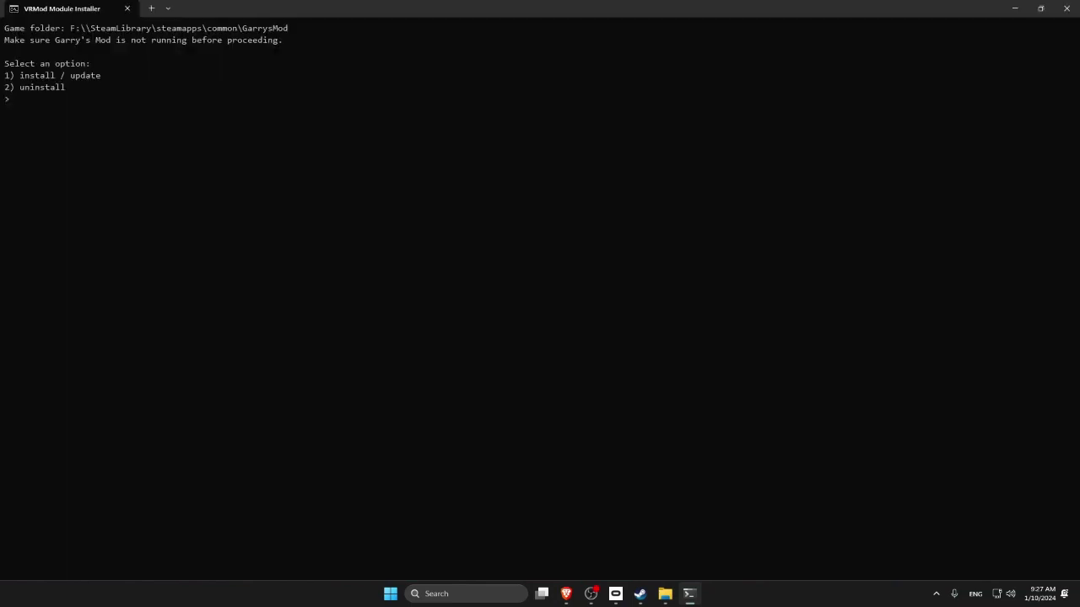
Try to choose the installation by entering "install" at the installer's option prompt.
{"action": "type", "text": "install"}
{"action": "key", "text": "Return"}
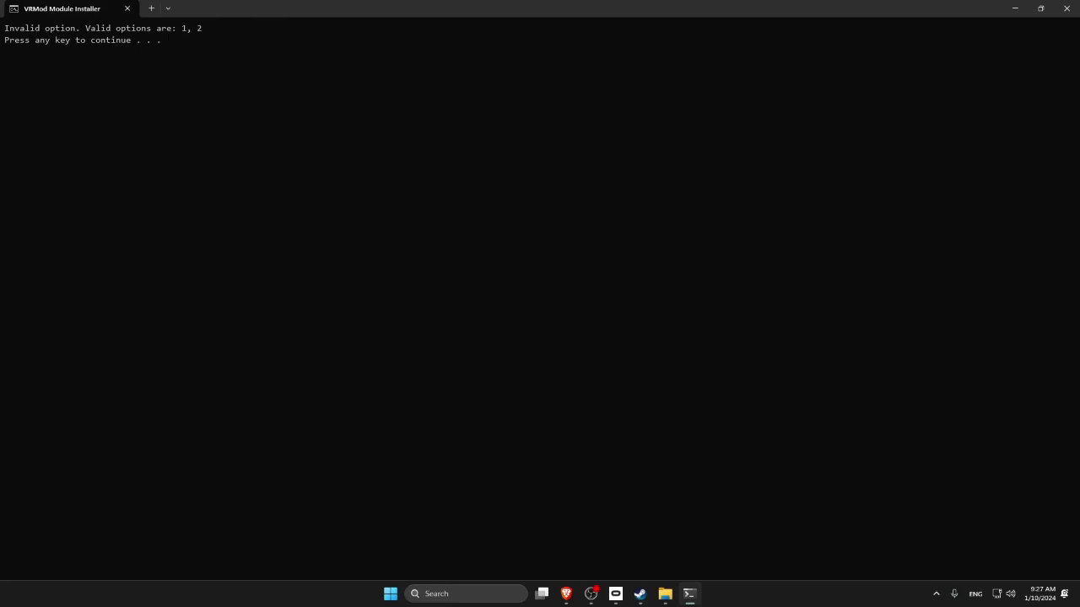
{"action": "key", "text": "Return"}
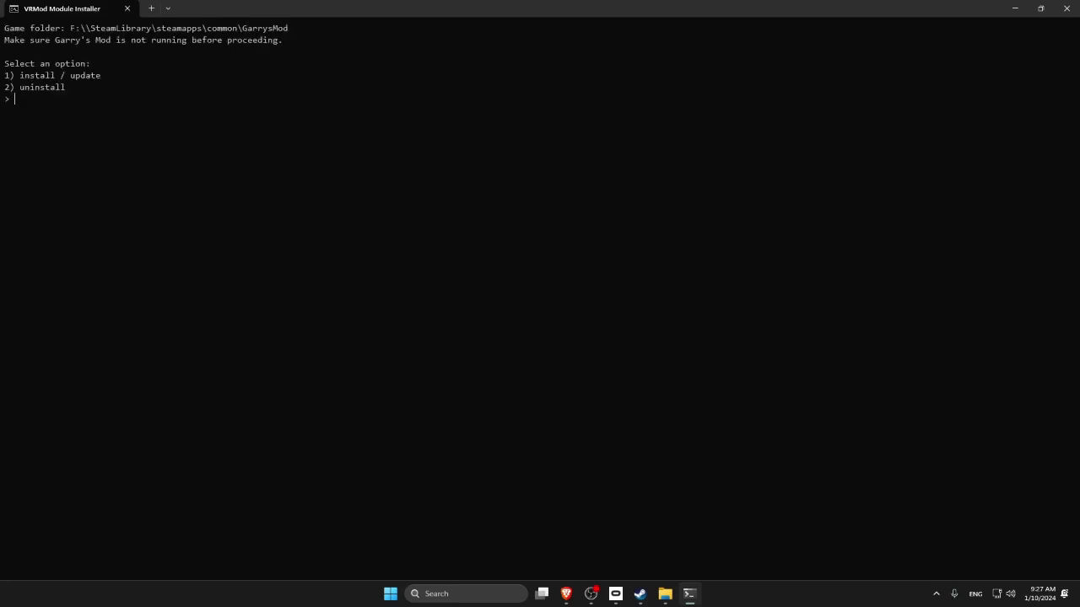
Choose option 1 to install or update the VRMod module, confirm the installation and leave the installer.
{"action": "type", "text": "1"}
{"action": "key", "text": "Return"}
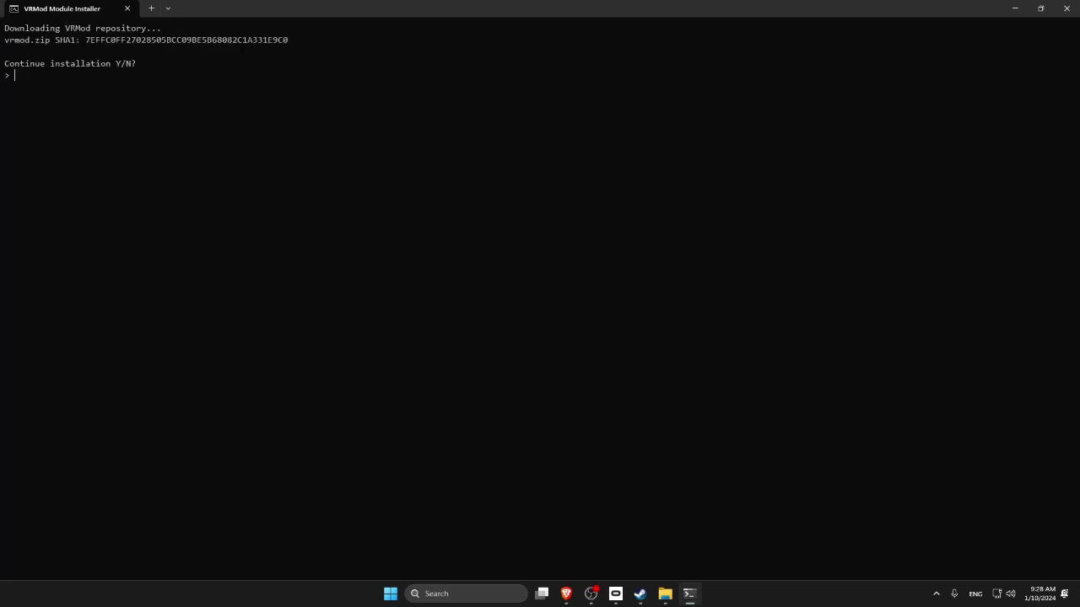
{"action": "key", "text": "Return"}
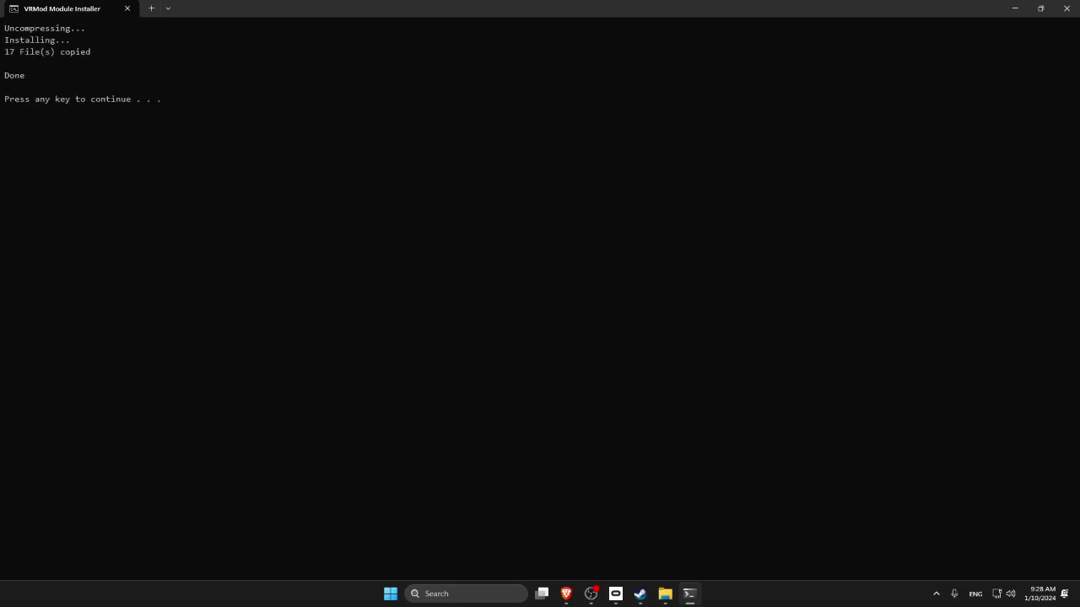
{"action": "key", "text": "Return"}
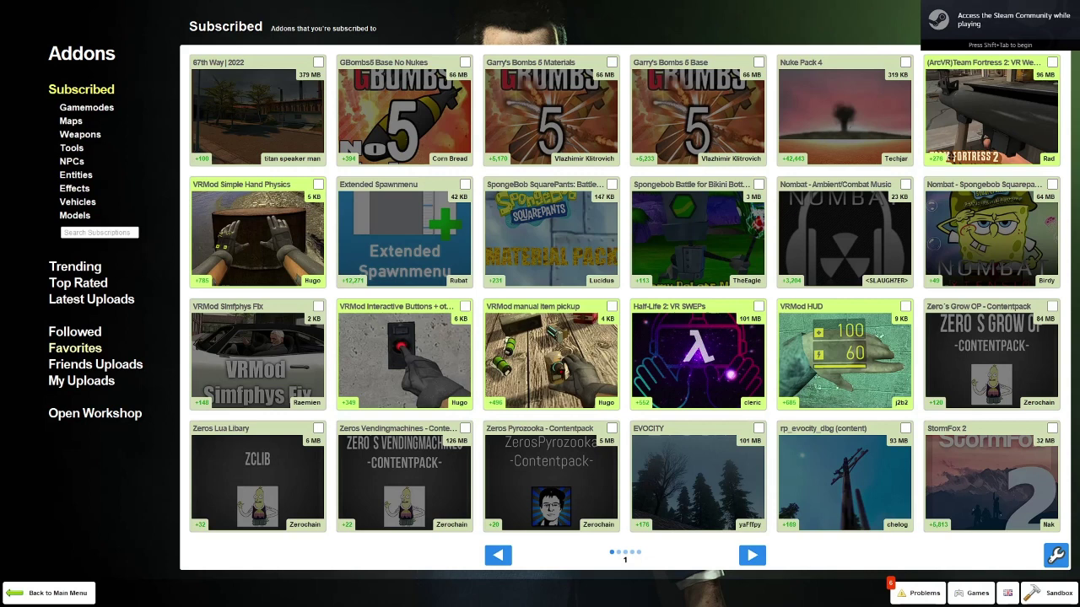
Disable all subscribed addons in Garry's Mod and confirm the change.
{"action": "left_click", "coordinate": [1055, 555]}
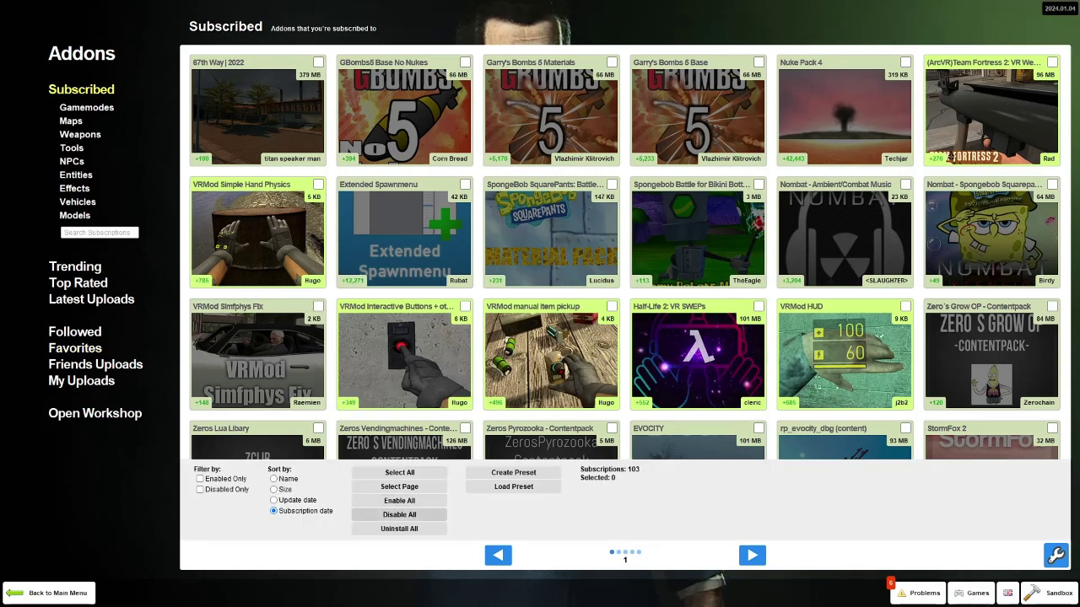
{"action": "left_click", "coordinate": [399, 515]}
{"action": "left_click", "coordinate": [540, 326]}
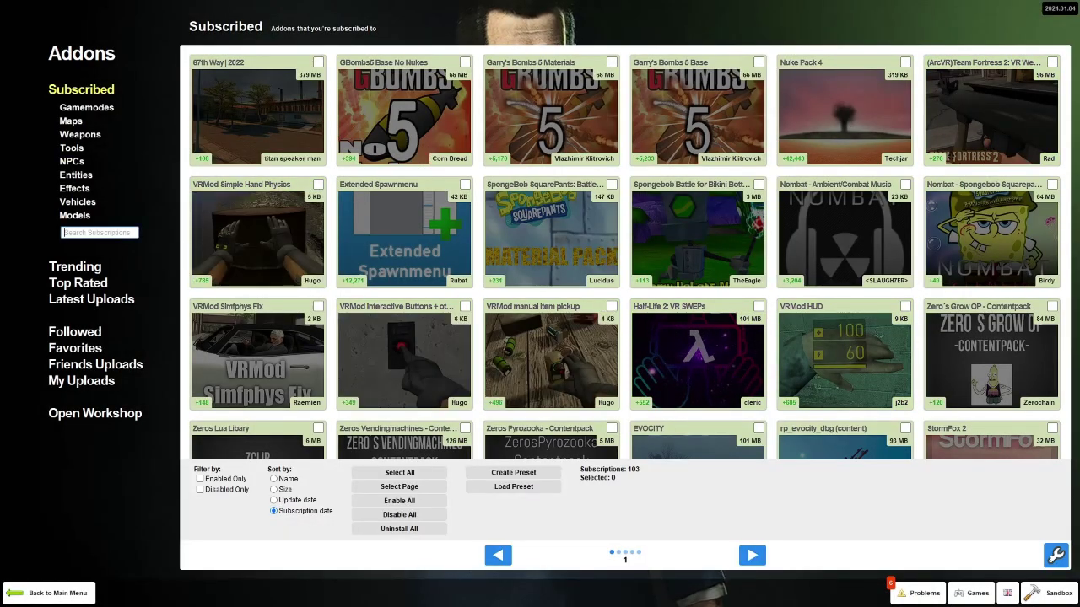
Filter the subscriptions by "VR" and enable VRMod HUD, VRMod - Experimental Virtual Reality, [VR Extensions] Base, VRMod Simple Hand Physics and several VR weapon addons.
{"action": "type", "text": "VR"}
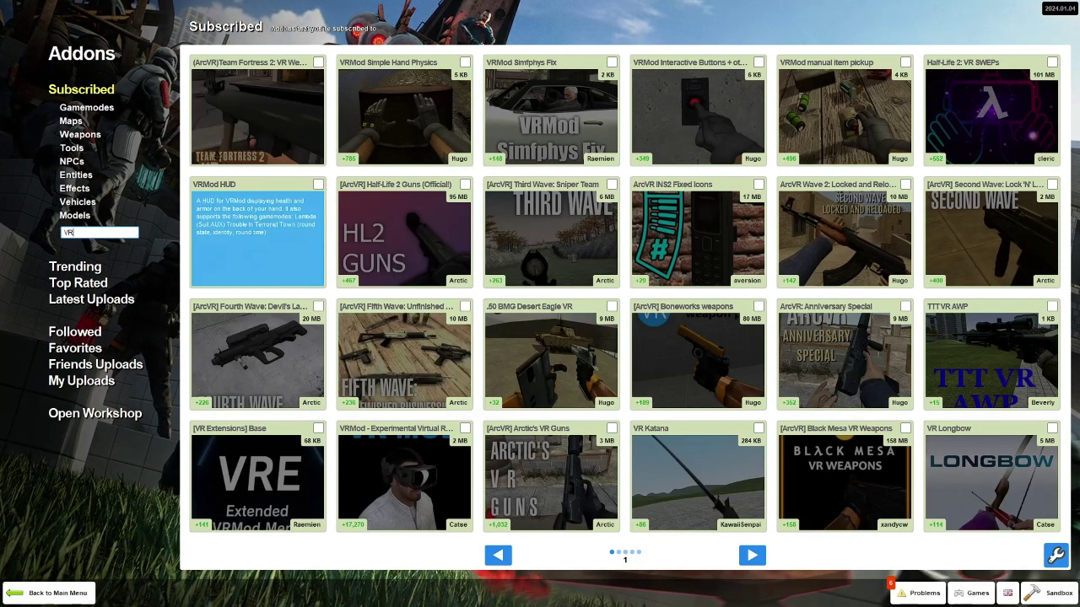
{"action": "left_click", "coordinate": [318, 184]}
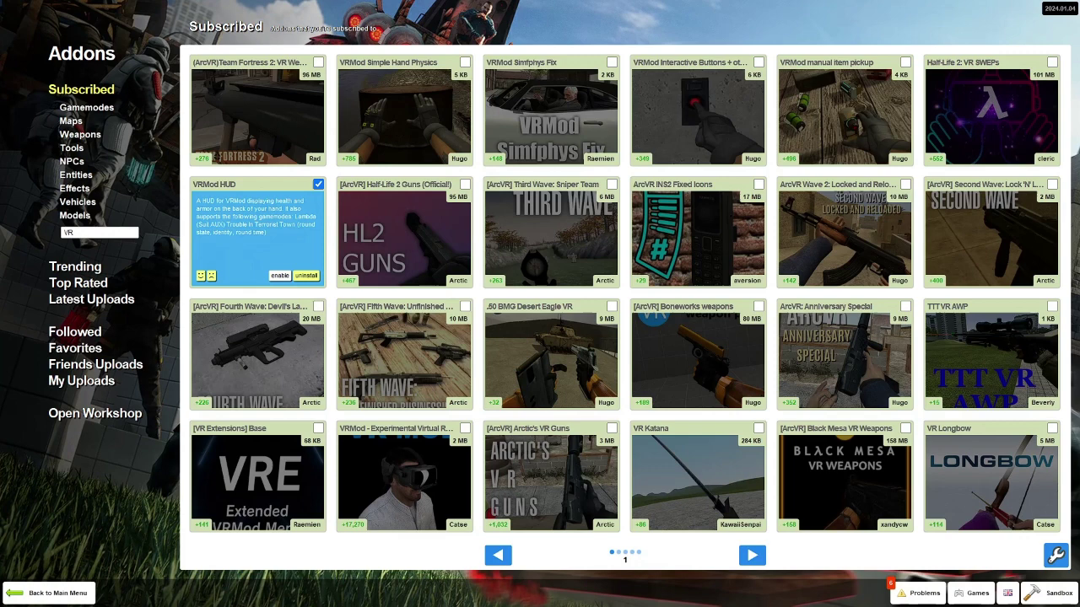
{"action": "left_click", "coordinate": [427, 520]}
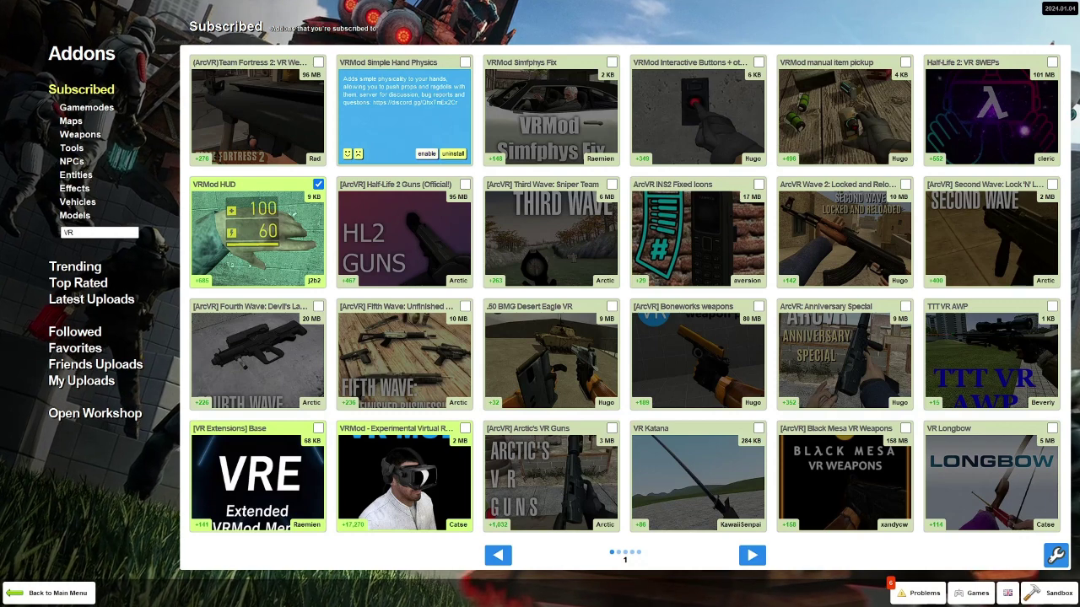
{"action": "left_click", "coordinate": [426, 153]}
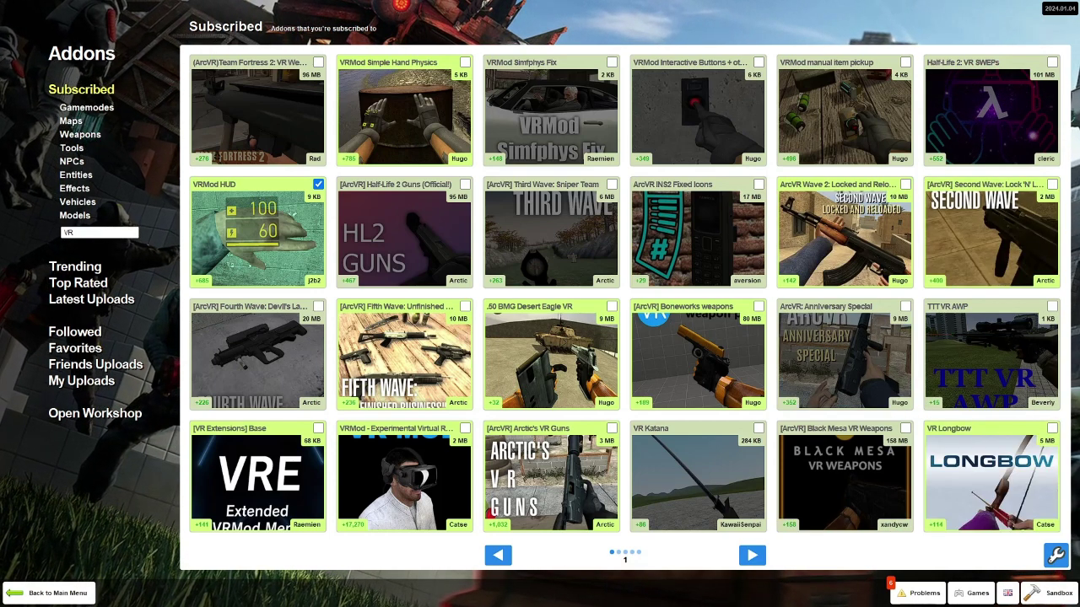
Leave the addon list and start a new game.
{"action": "key", "text": "Escape"}
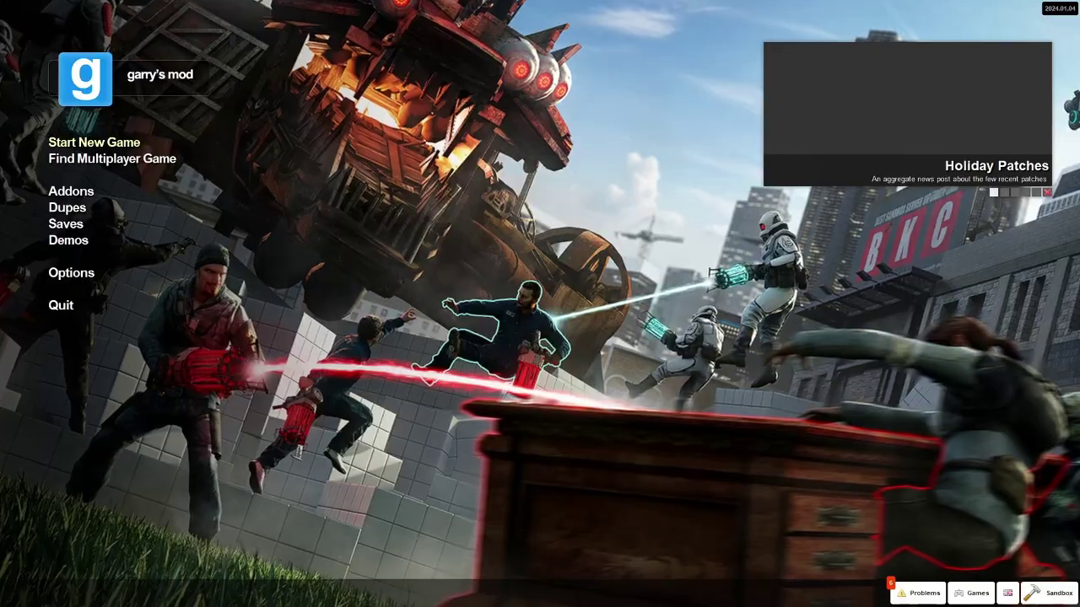
{"action": "left_click", "coordinate": [94, 142]}
{"action": "left_click", "coordinate": [1006, 546]}
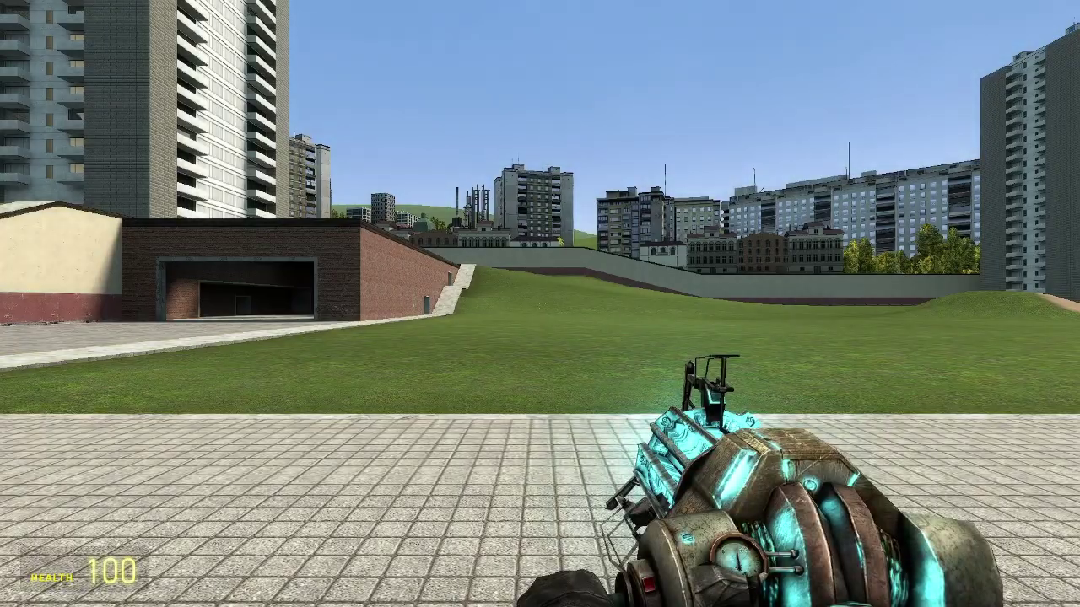
Run the vrmod command in the developer console and return to the game to open the VRMod menu.
{"action": "key", "text": "grave"}
{"action": "type", "text": "v"}
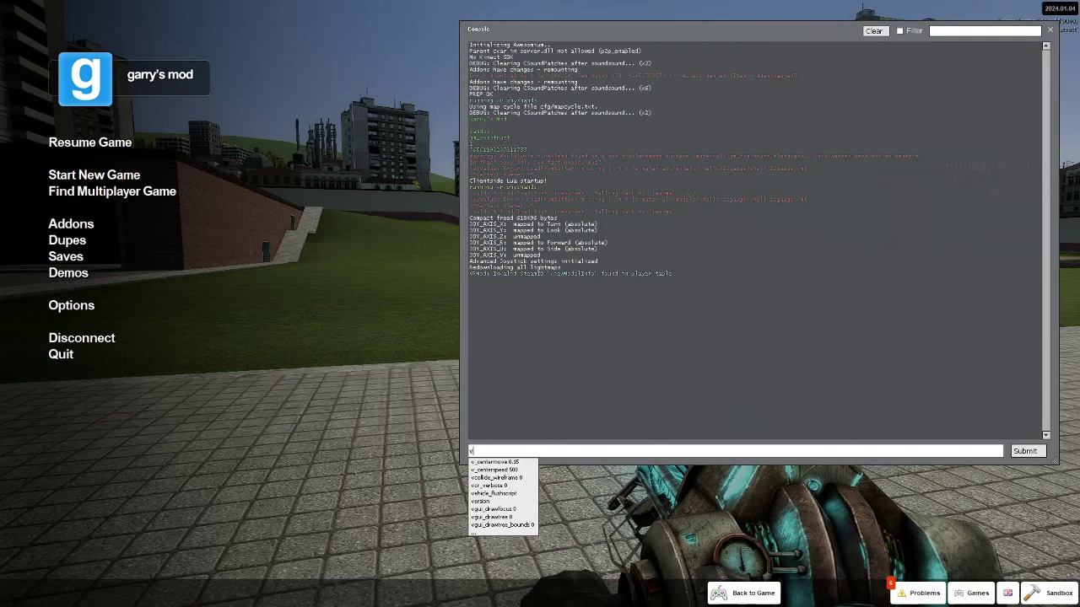
{"action": "type", "text": "rmod"}
{"action": "key", "text": "Return"}
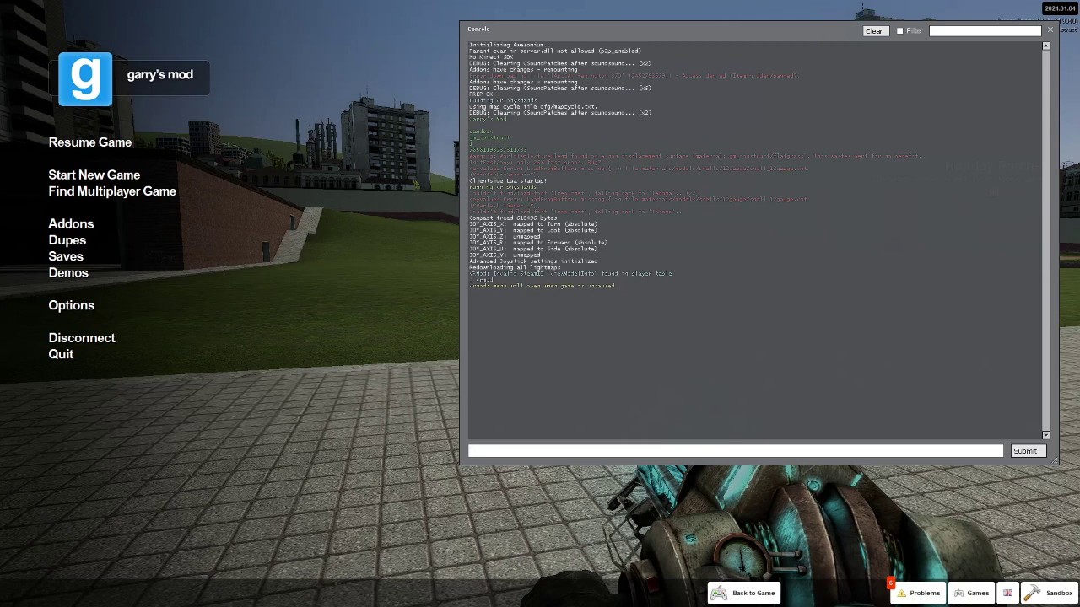
{"action": "key", "text": "Escape"}
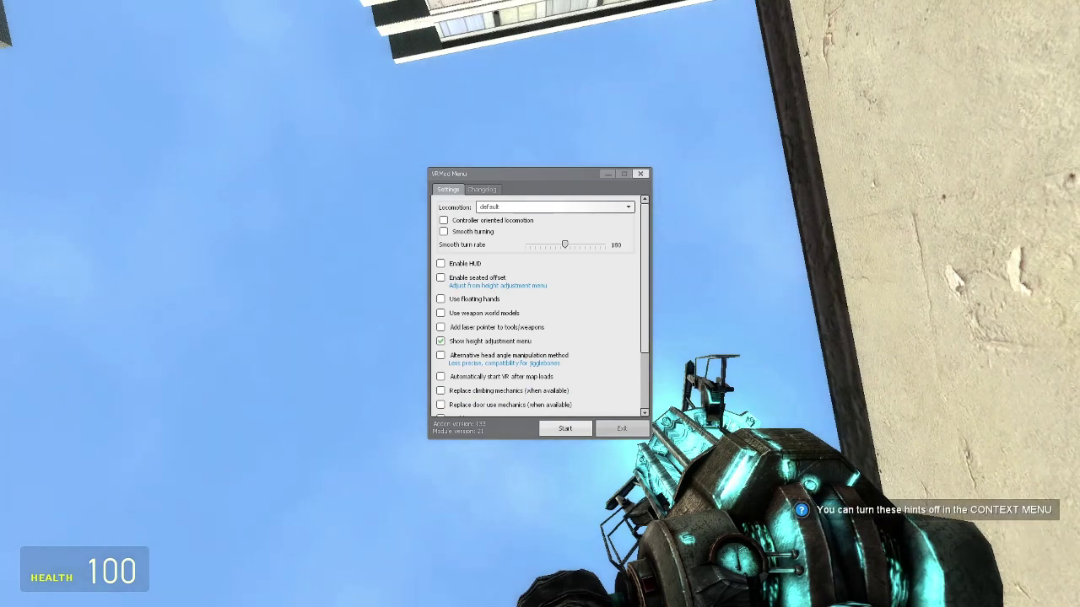
Enable the HUD option in the VRMod settings.
{"action": "left_click", "coordinate": [441, 263]}
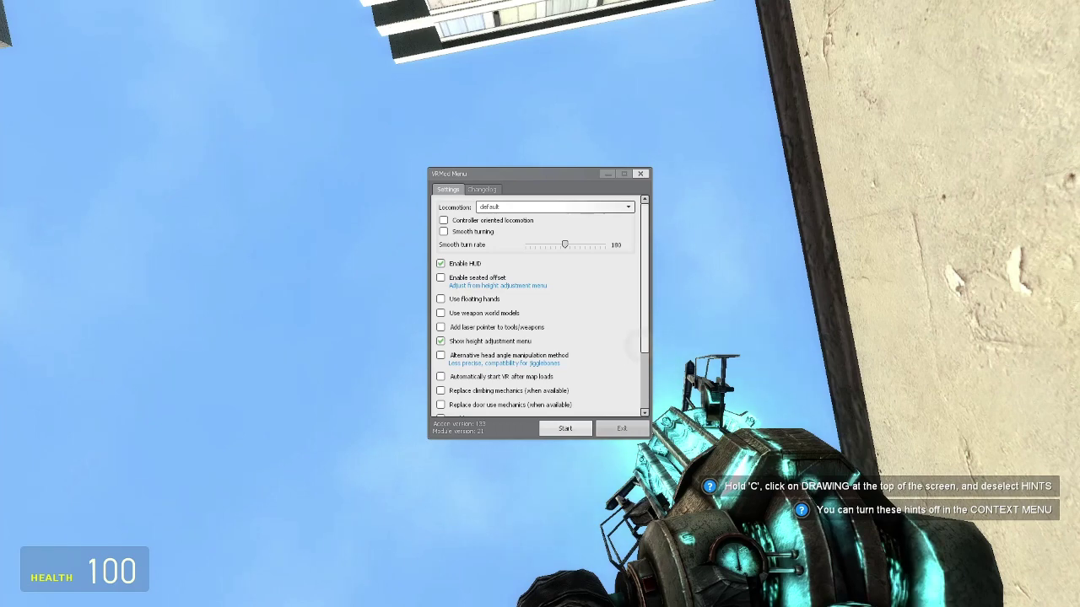
{"action": "scroll", "coordinate": [632, 341], "scroll_direction": "down", "scroll_amount": 1}
{"action": "scroll", "coordinate": [535, 304], "scroll_direction": "down", "scroll_amount": 2}
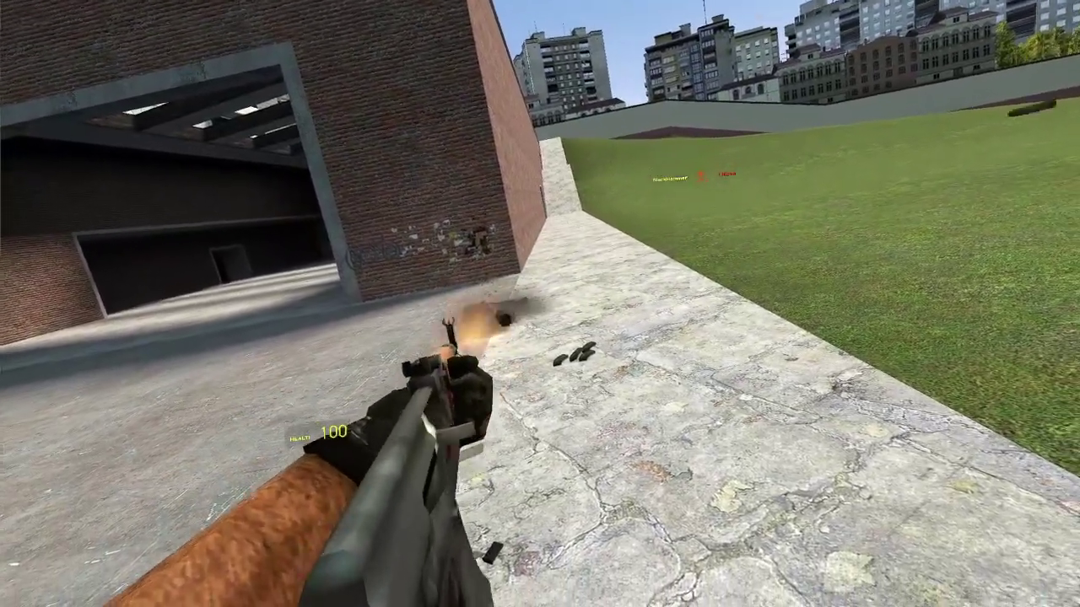
{"action": "left_click", "coordinate": [540, 303]}
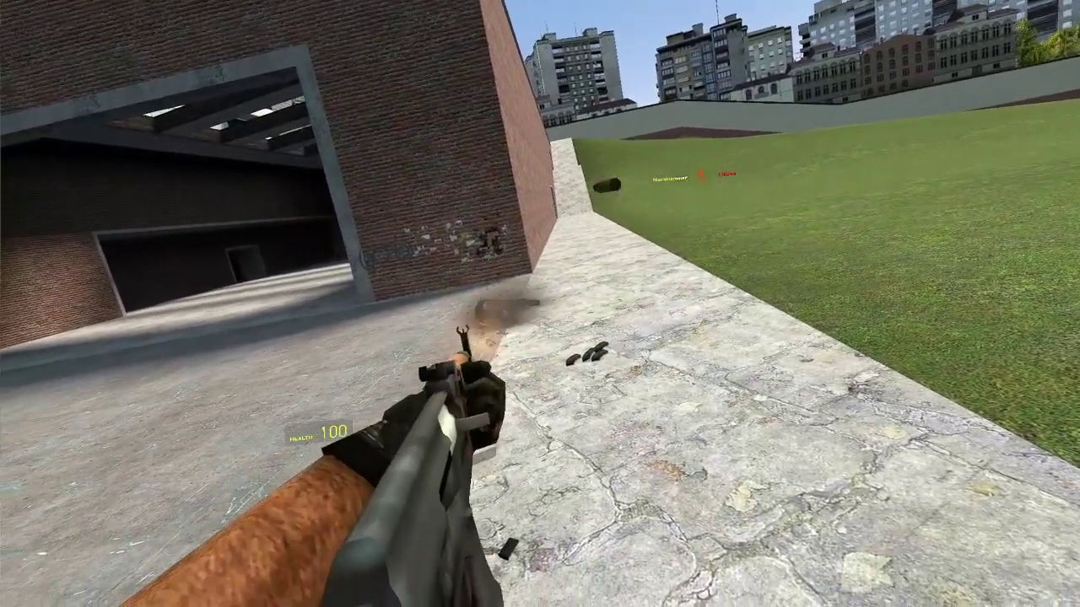
{"action": "left_click", "coordinate": [539, 304]}
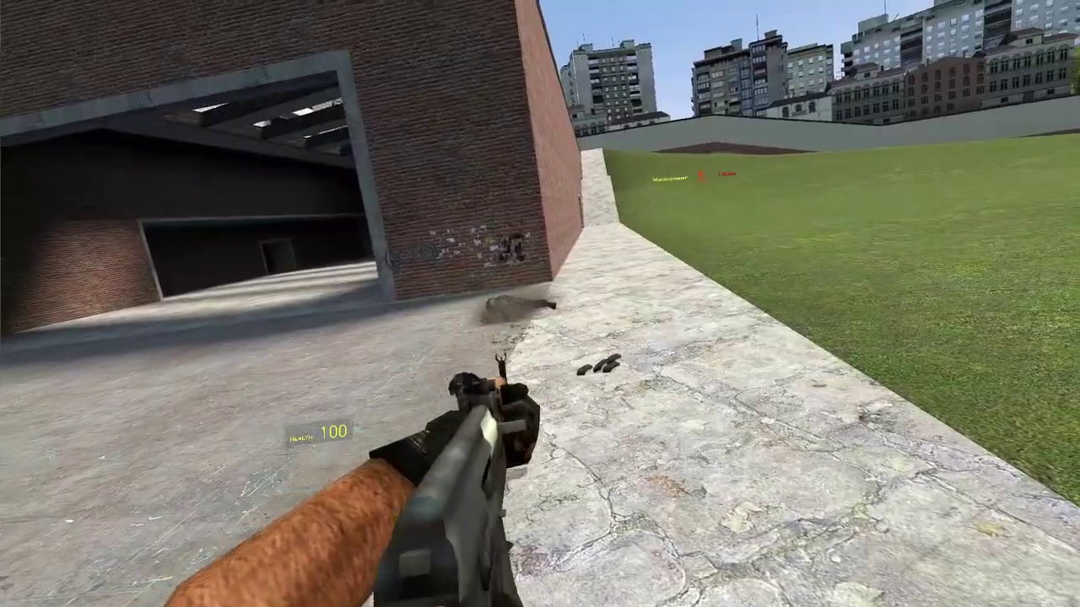
{"action": "key", "text": "q"}
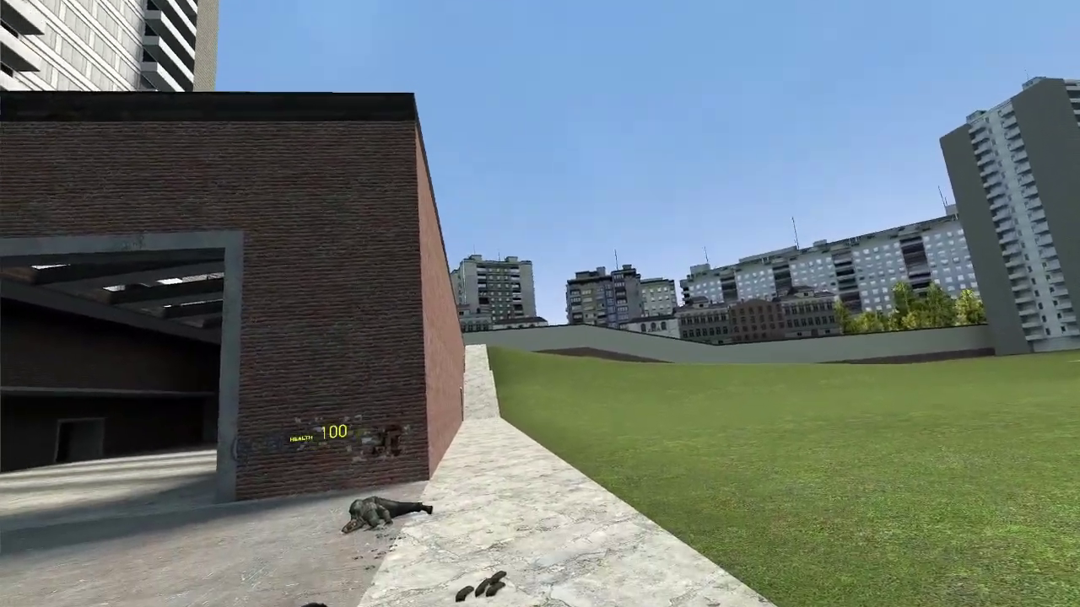